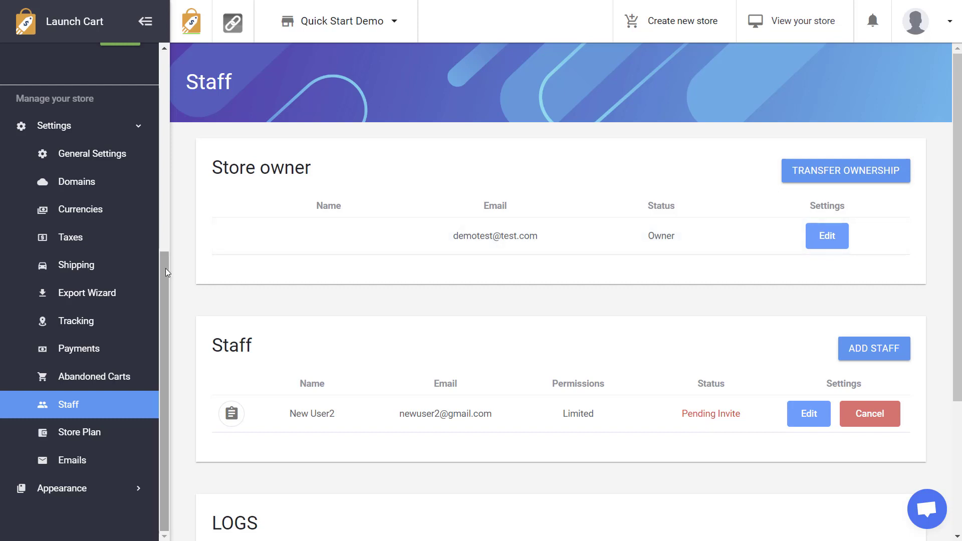
Step: Open the store ownership transfer form and close it without transferring
drag(166, 269, 166, 260)
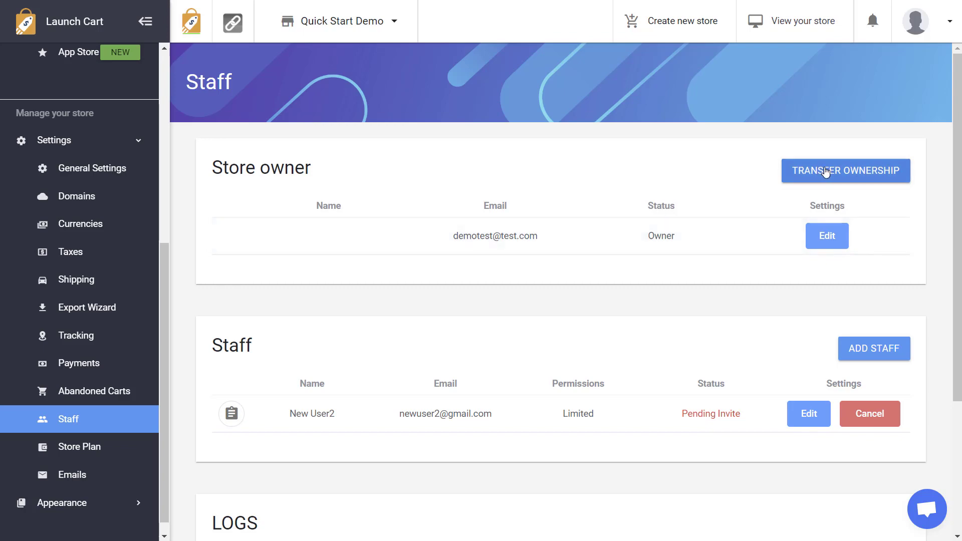
click(854, 172)
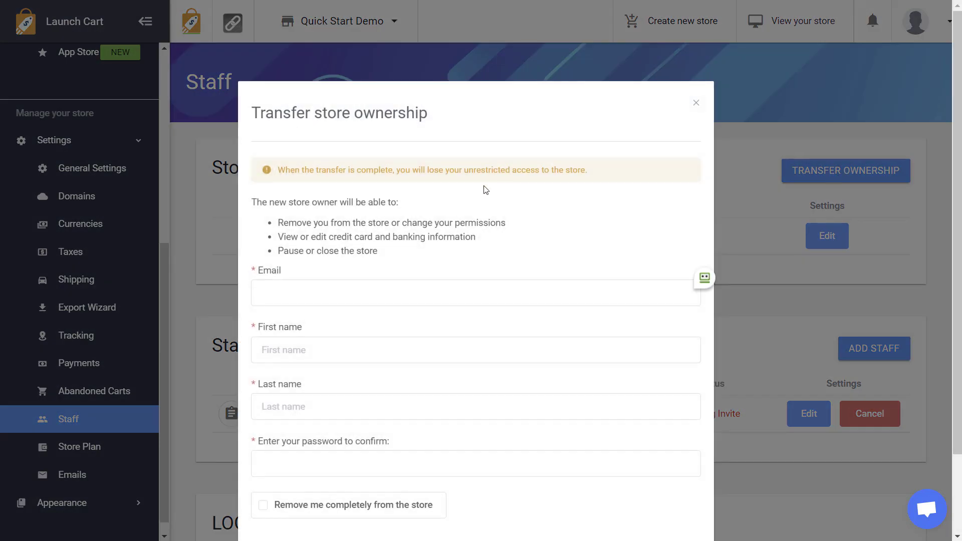
scroll(434, 319, down, 2)
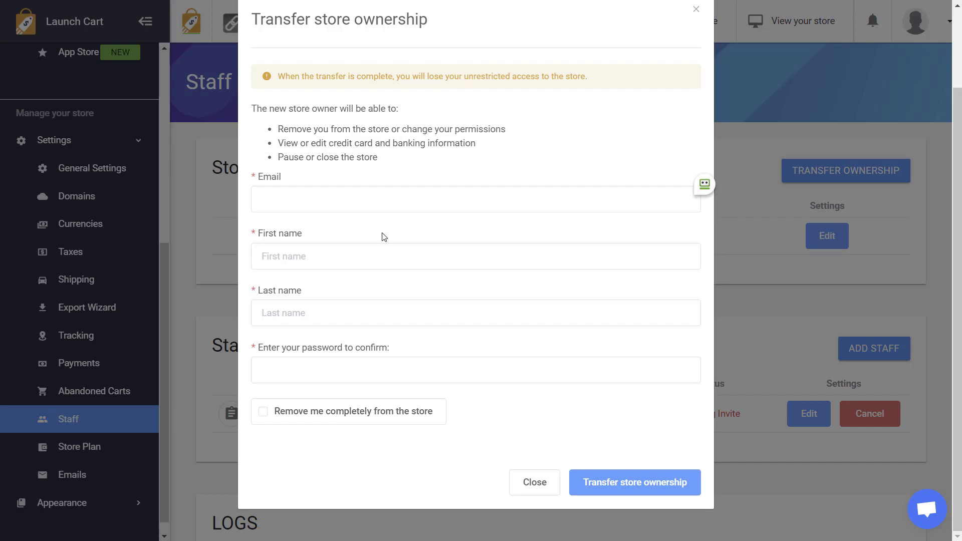
click(534, 483)
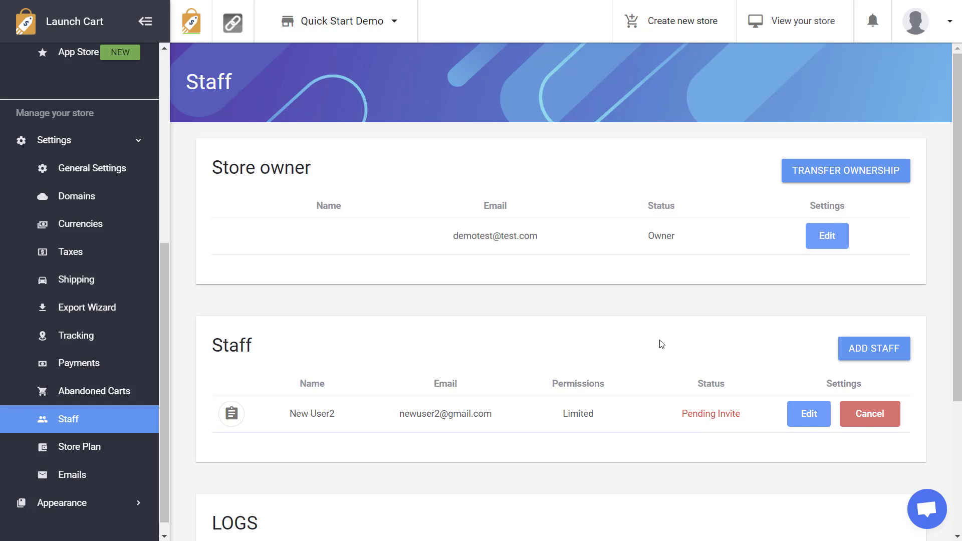
Step: Start a new staff invite and enter the new member's e-mail and first name
click(881, 354)
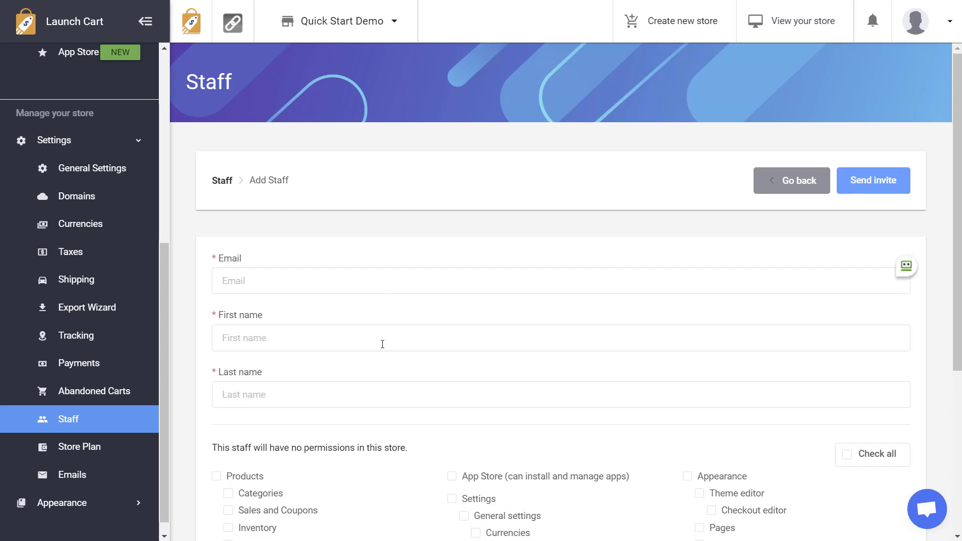
click(361, 282)
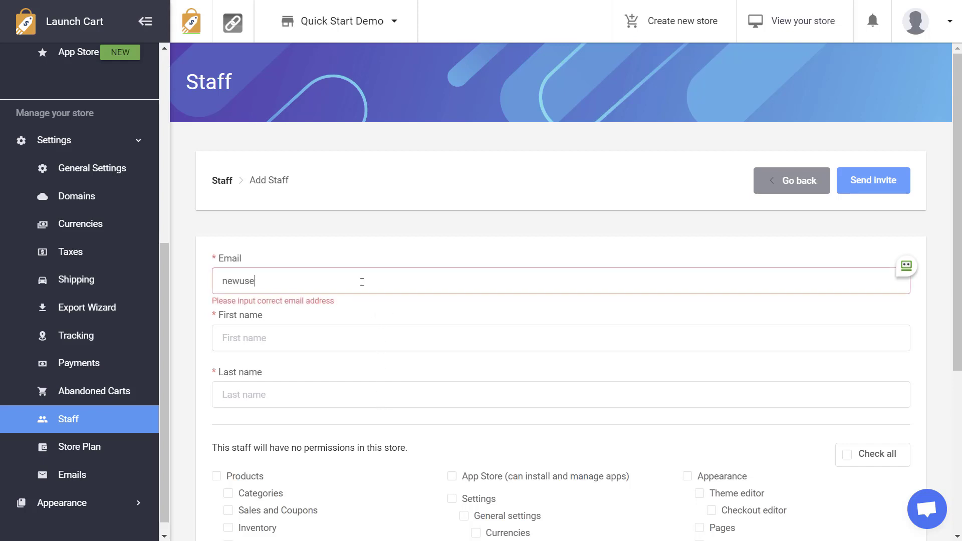
key(Tab)
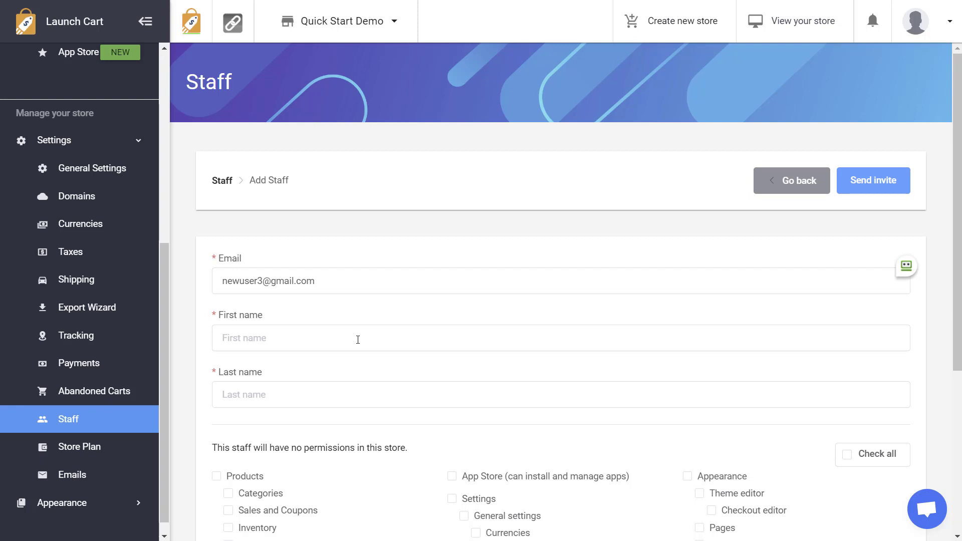
text(New)
text(User)
text(3)
Step: Tick Products with all its sub-permissions, untick it, then tick it again
scroll(959, 312, down, 2)
scroll(959, 312, down, 3)
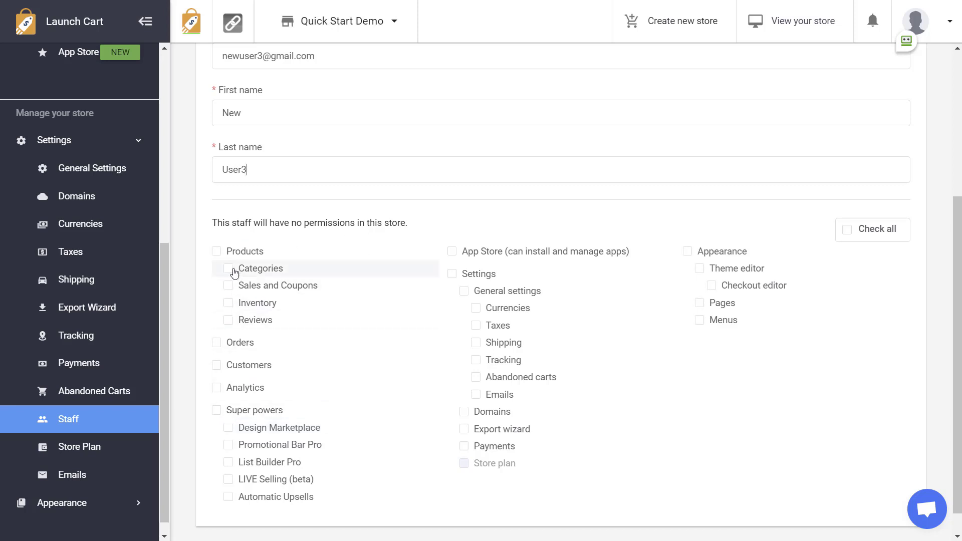
click(217, 252)
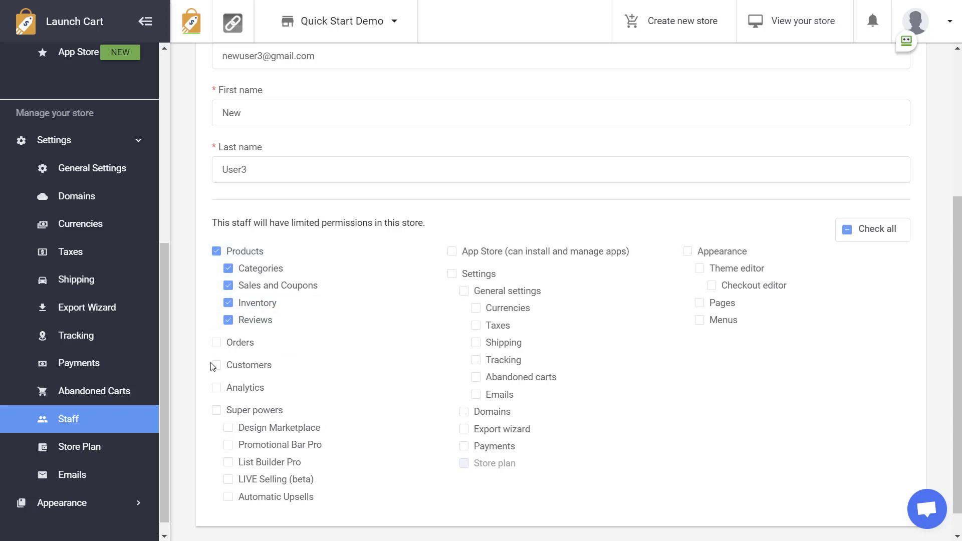
click(215, 255)
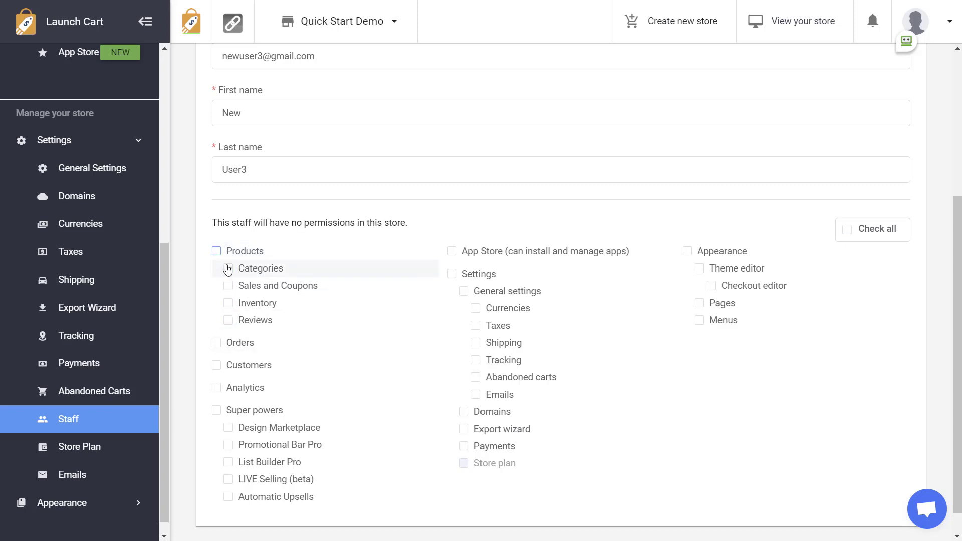
click(215, 254)
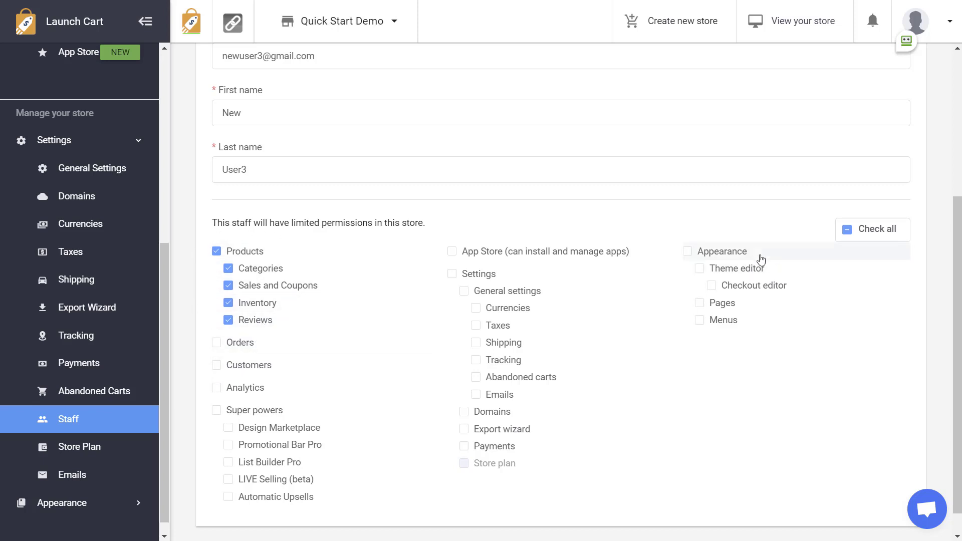
Step: Toggle Check all, Analytics and Appearance, ending with every permission cleared
click(851, 233)
click(856, 231)
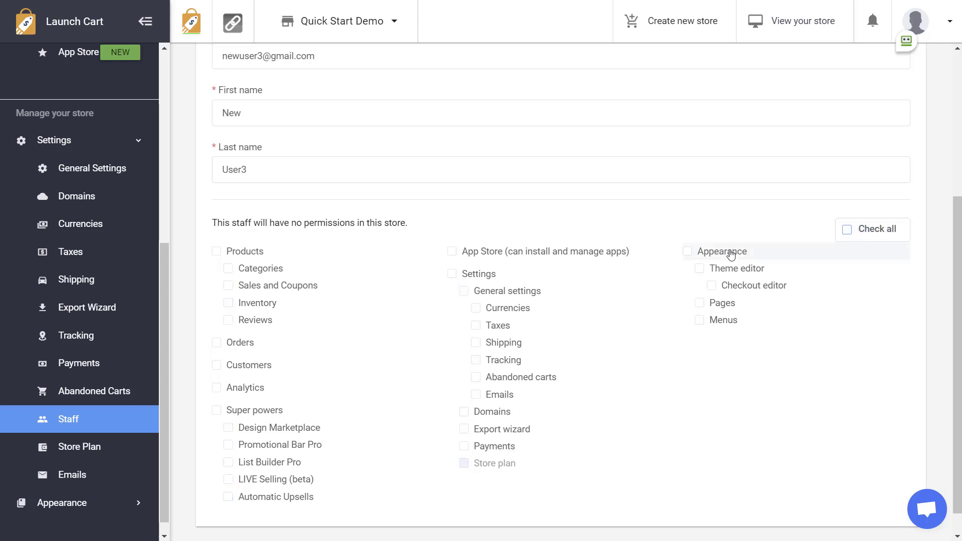
click(216, 391)
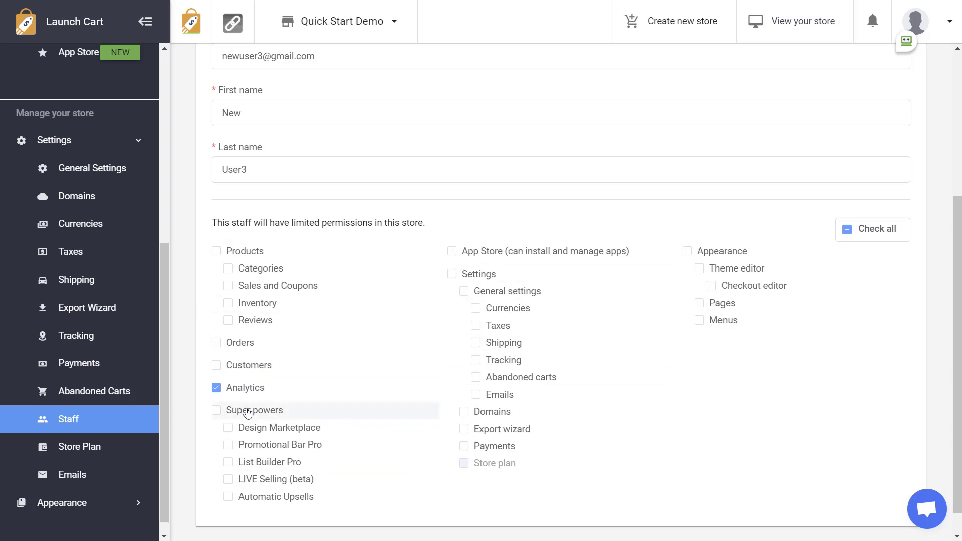
click(219, 393)
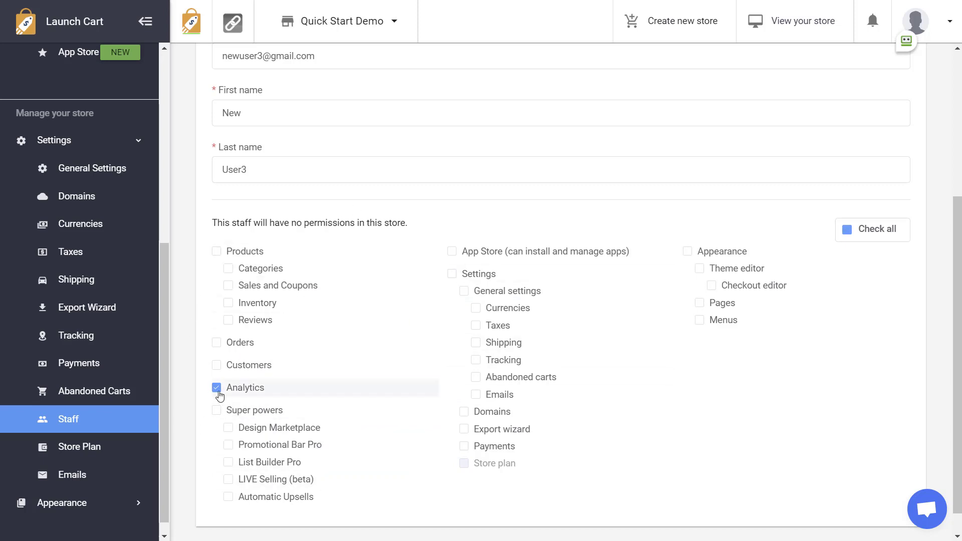
click(686, 255)
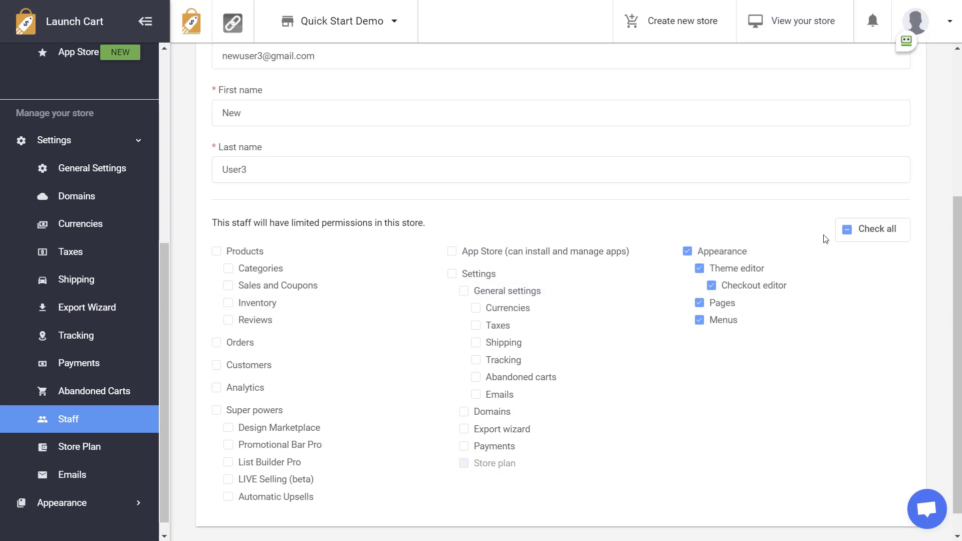
click(859, 235)
click(859, 236)
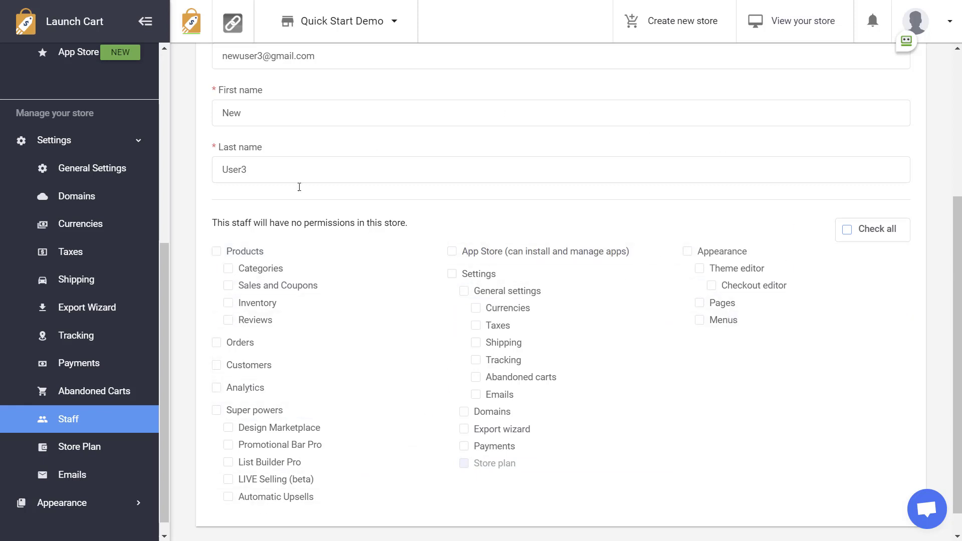
Step: Tick Products, Orders, Customers, Analytics and the Settings group permissions
click(216, 252)
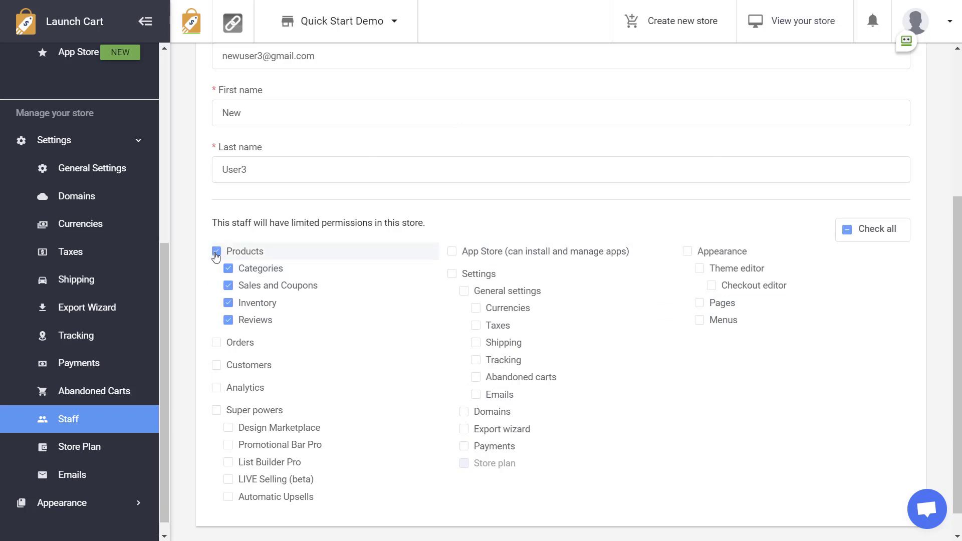
click(216, 344)
click(216, 365)
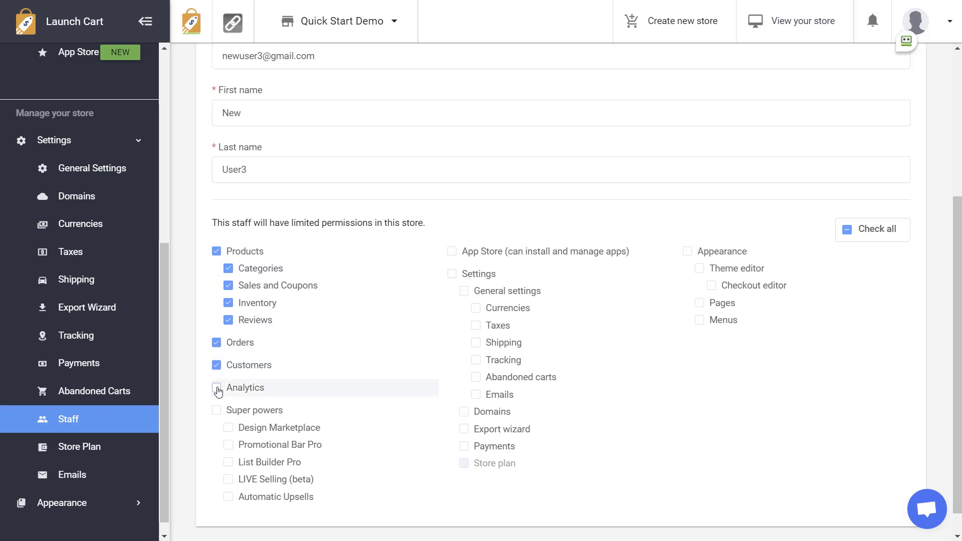
click(217, 388)
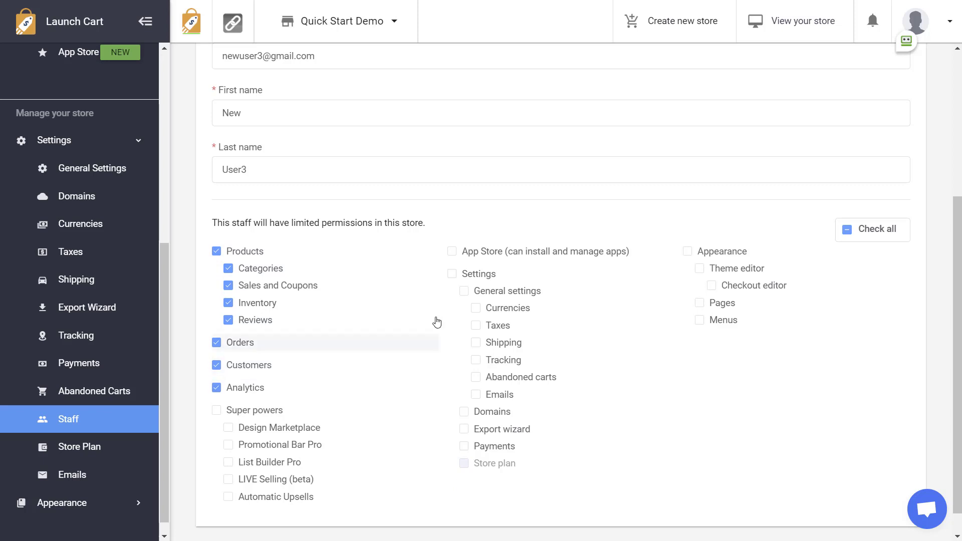
click(451, 274)
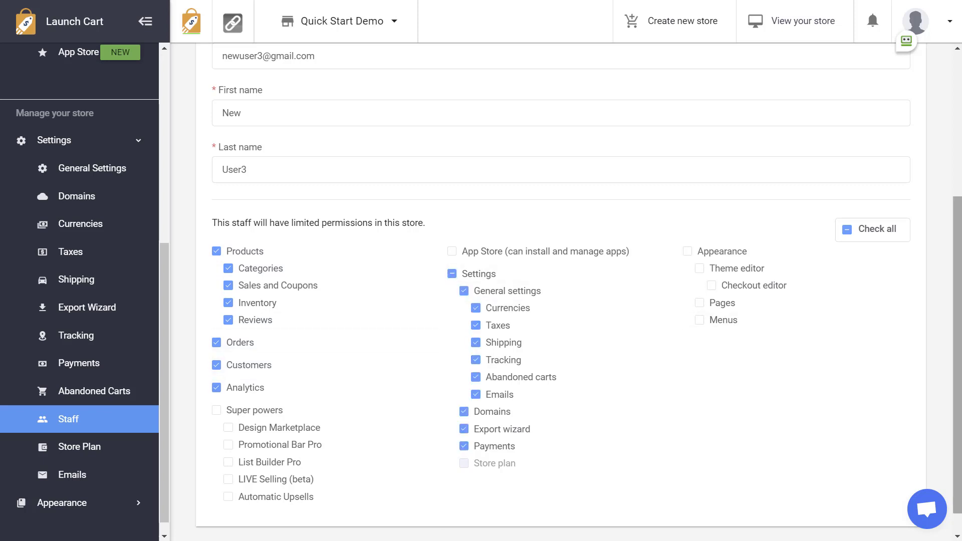
drag(959, 320, 959, 205)
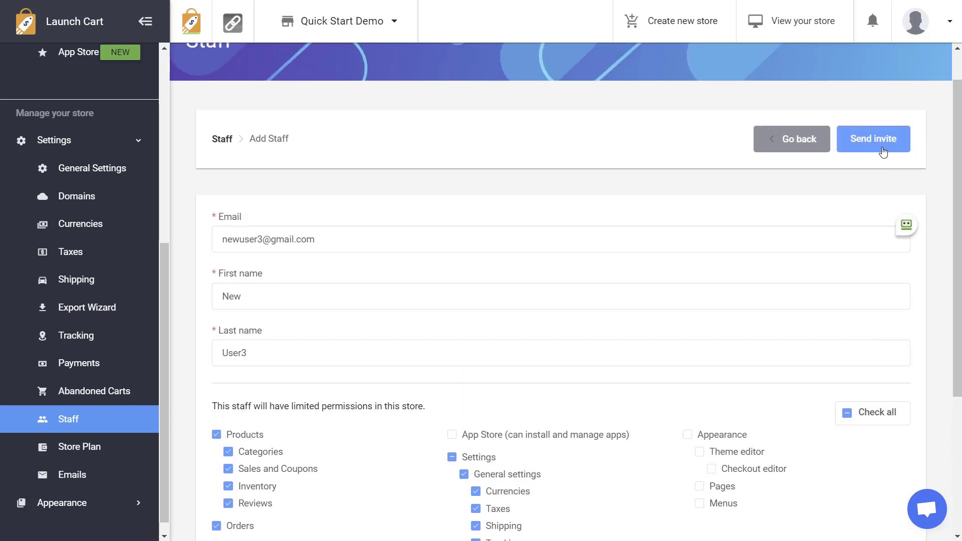
Step: Send the invitation with the chosen limited permissions
click(876, 146)
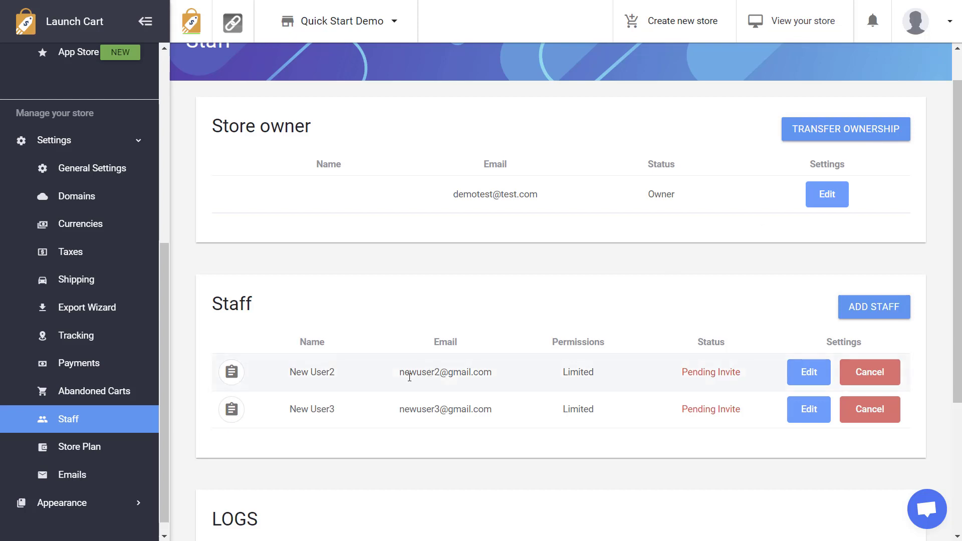
drag(400, 376, 474, 400)
click(433, 408)
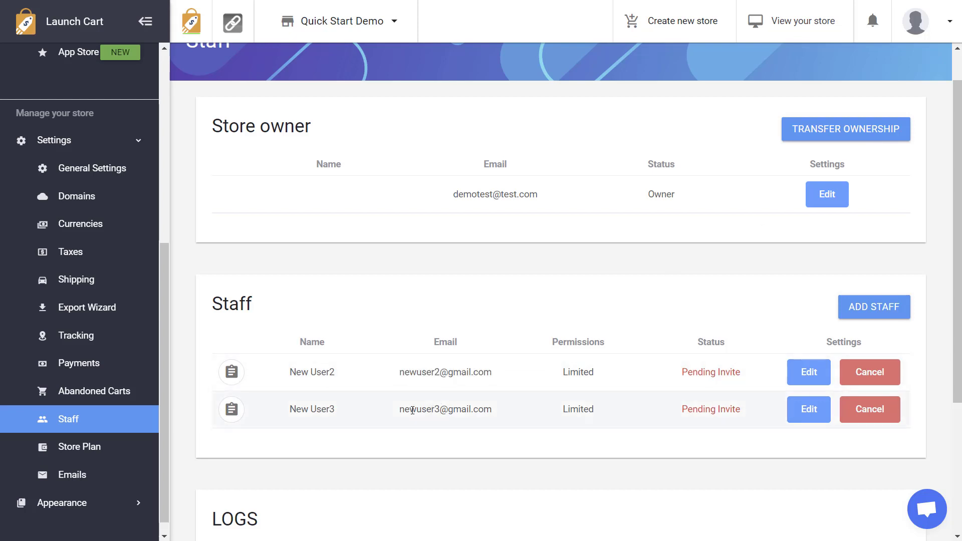
drag(401, 412, 498, 408)
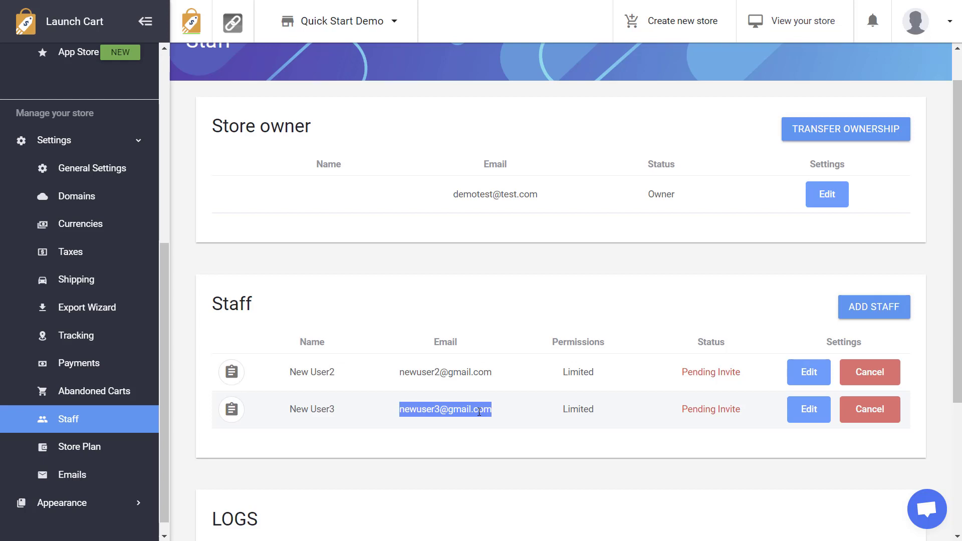
click(640, 406)
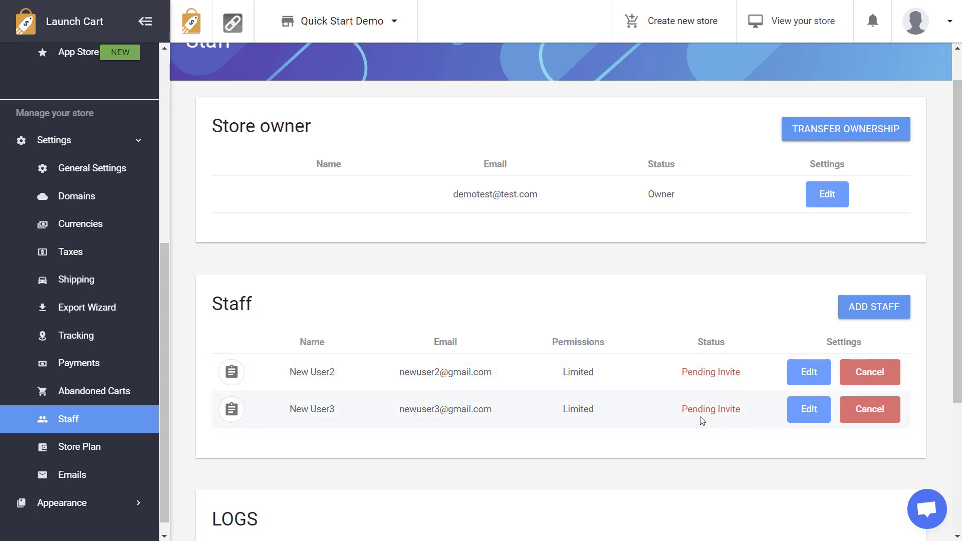
drag(680, 412, 755, 410)
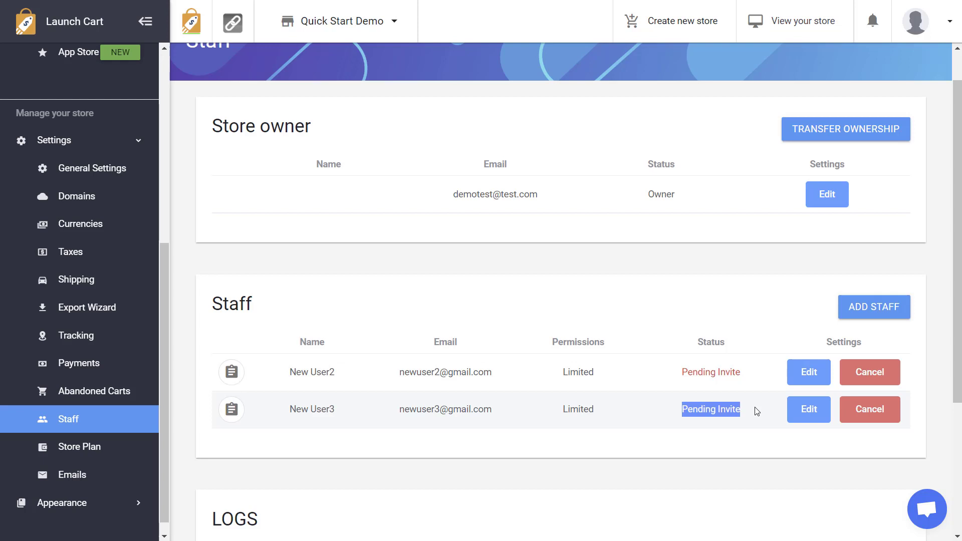
click(684, 412)
drag(683, 412, 759, 415)
click(682, 415)
drag(681, 415, 750, 417)
click(744, 416)
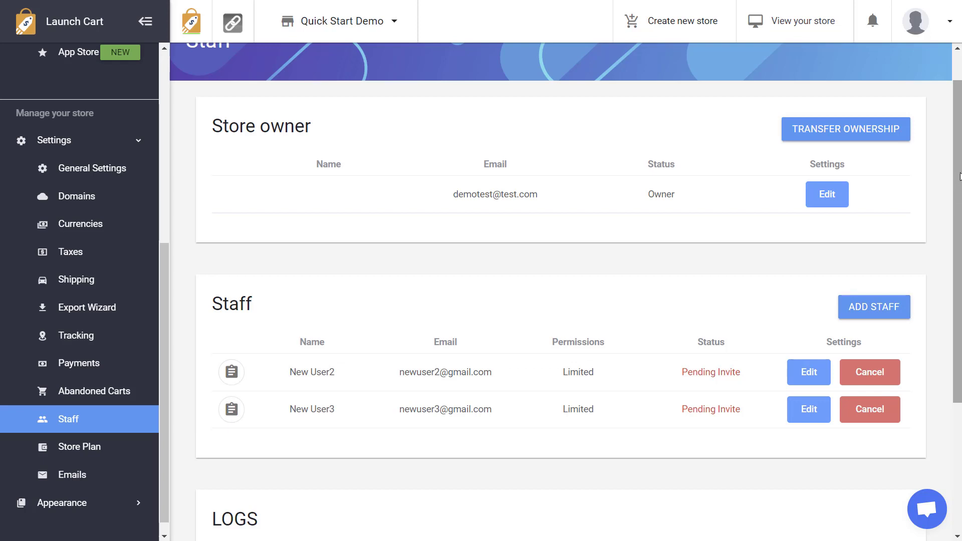
Step: Scroll to the logs and highlight the oldest INVITED entry and the DELIVERED email entry
scroll(959, 175, down, 4)
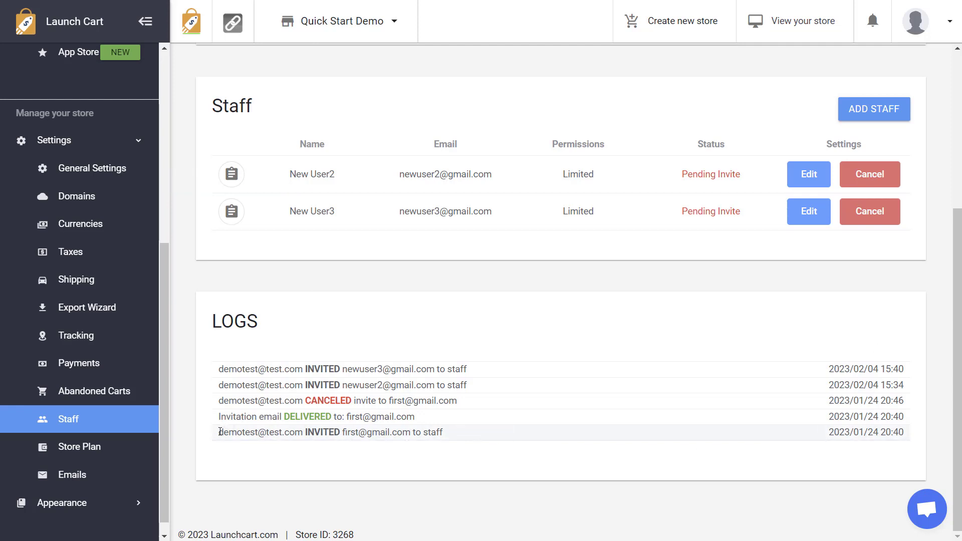
drag(220, 432, 300, 433)
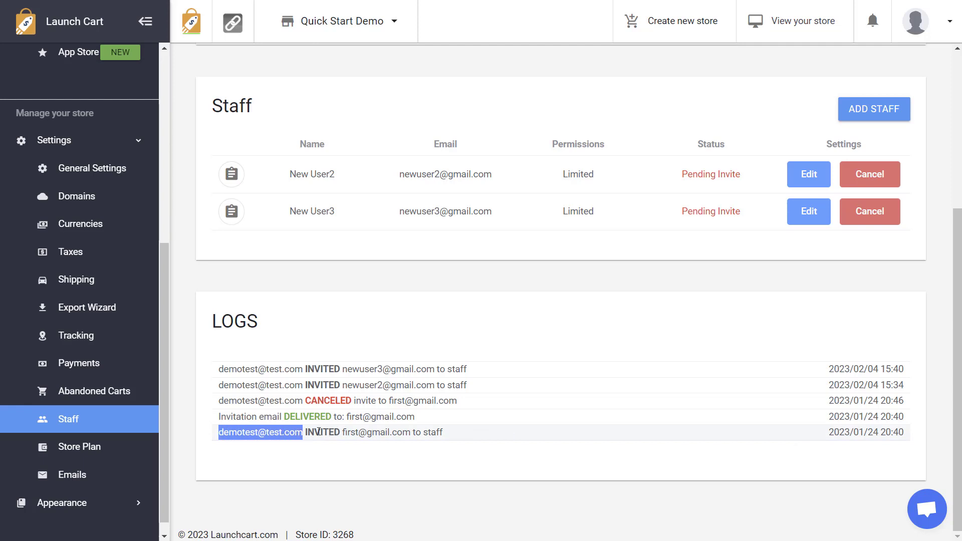
drag(306, 432, 396, 432)
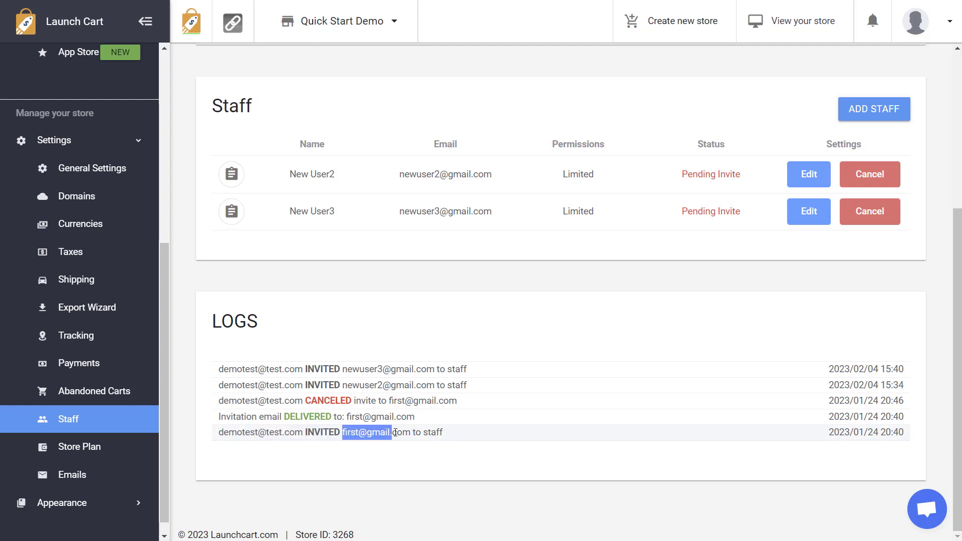
double_click(451, 432)
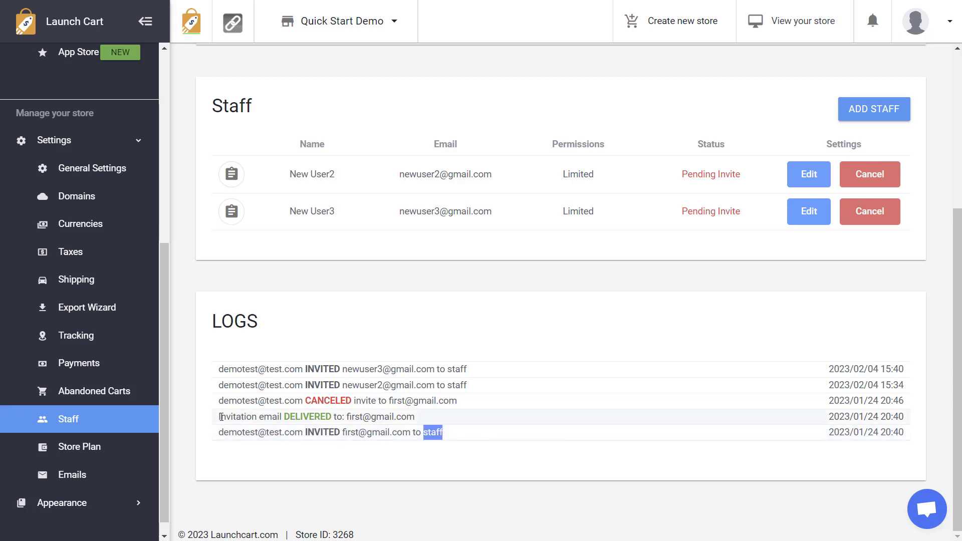
drag(222, 419, 421, 419)
click(301, 417)
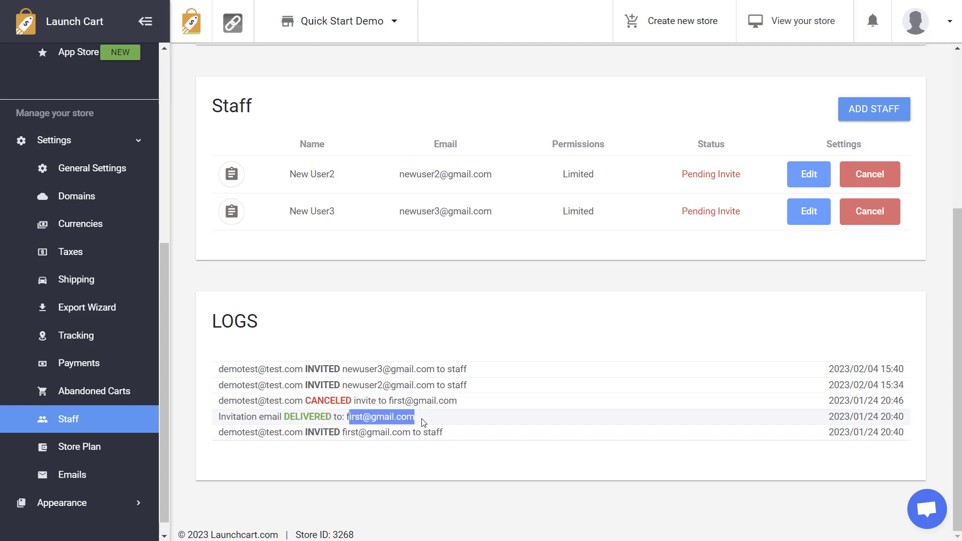
Step: Highlight the delivered email's recipient and the CANCELED entry's canceller, then clear highlights
click(230, 401)
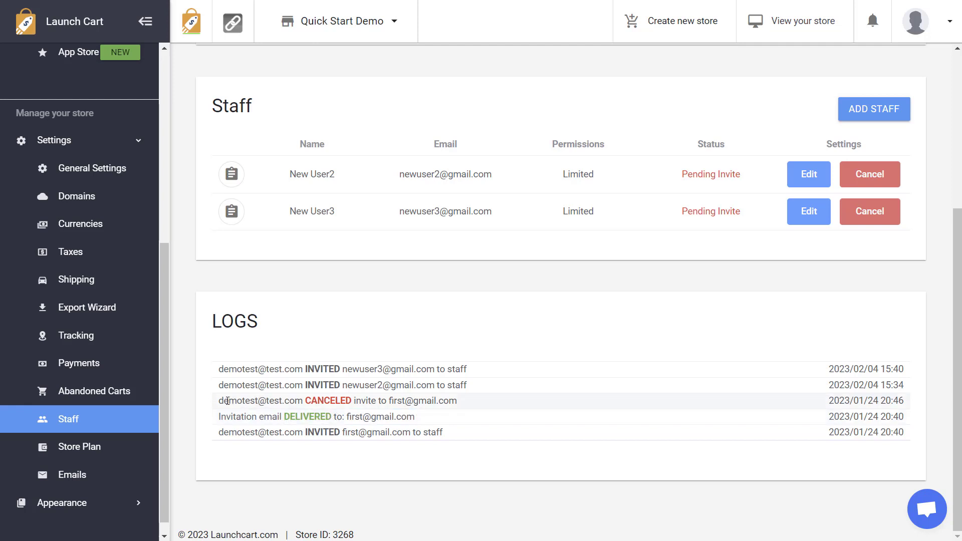
drag(223, 400, 310, 404)
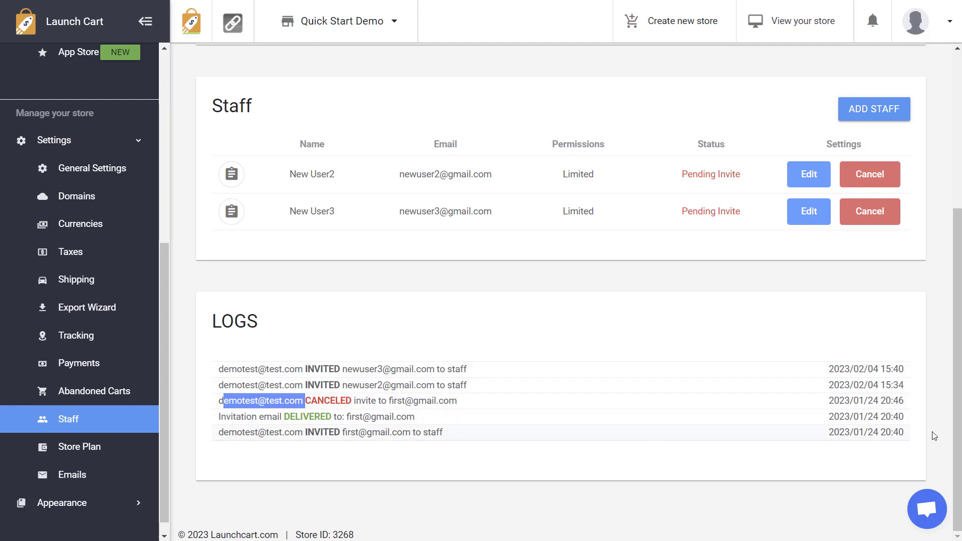
click(853, 435)
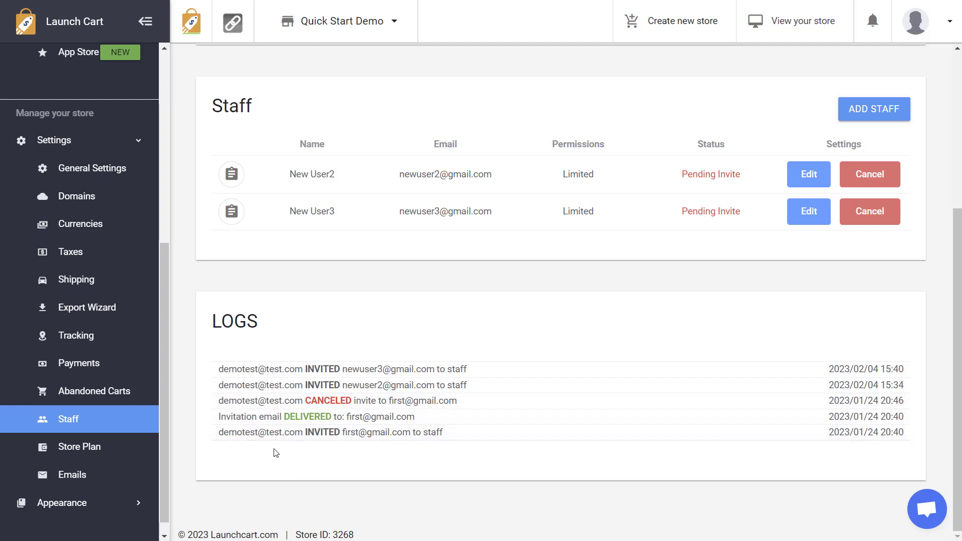
drag(224, 434, 397, 432)
click(228, 434)
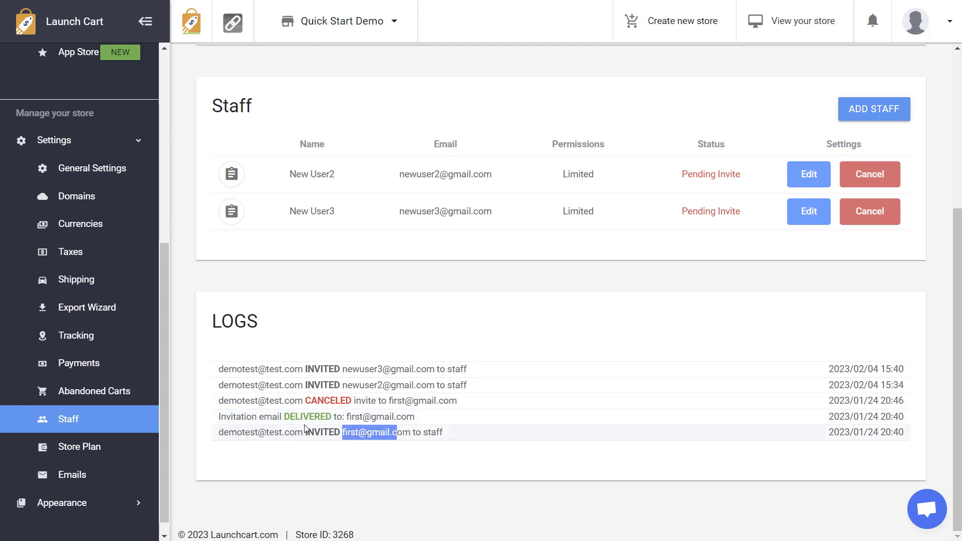
click(241, 402)
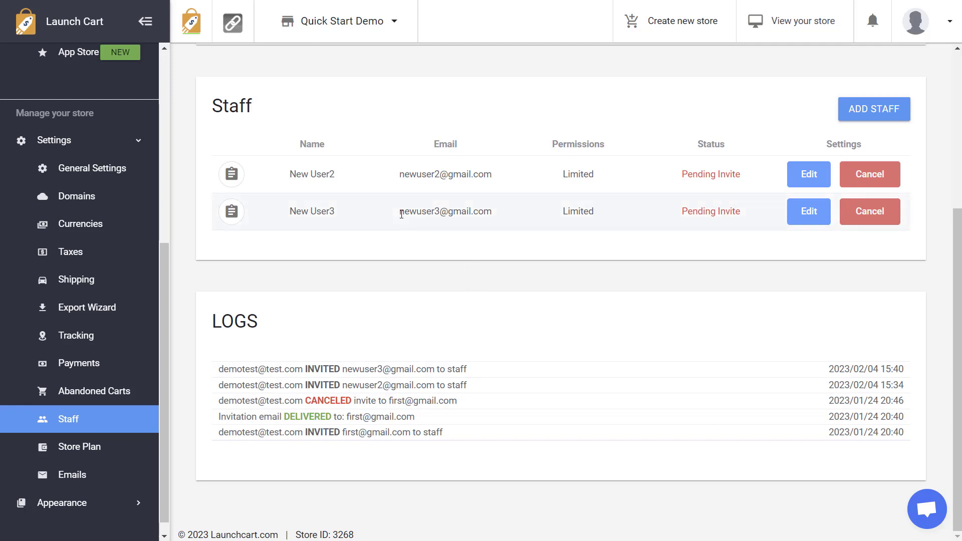
Step: Copy New User3's invitation link from the Staff row and scroll back to the top
drag(401, 214, 490, 213)
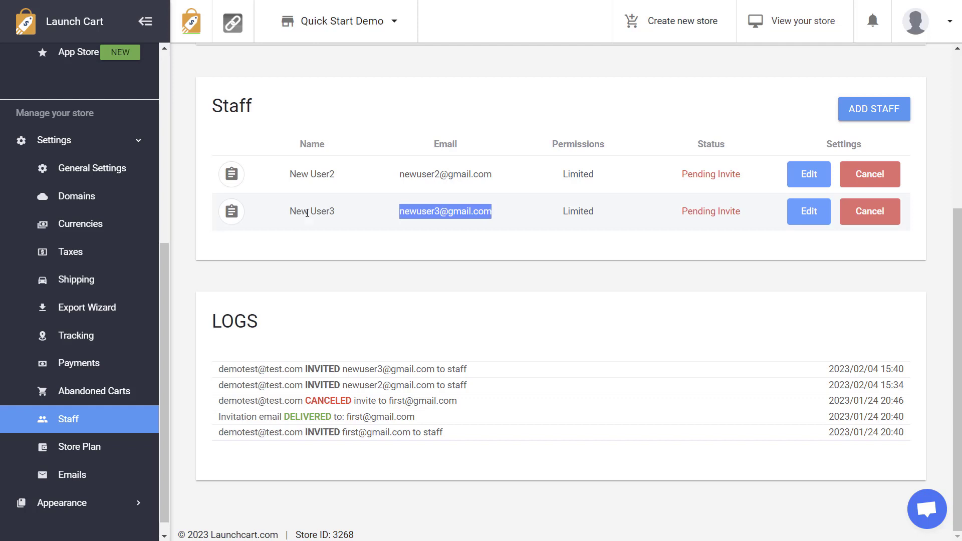
click(232, 221)
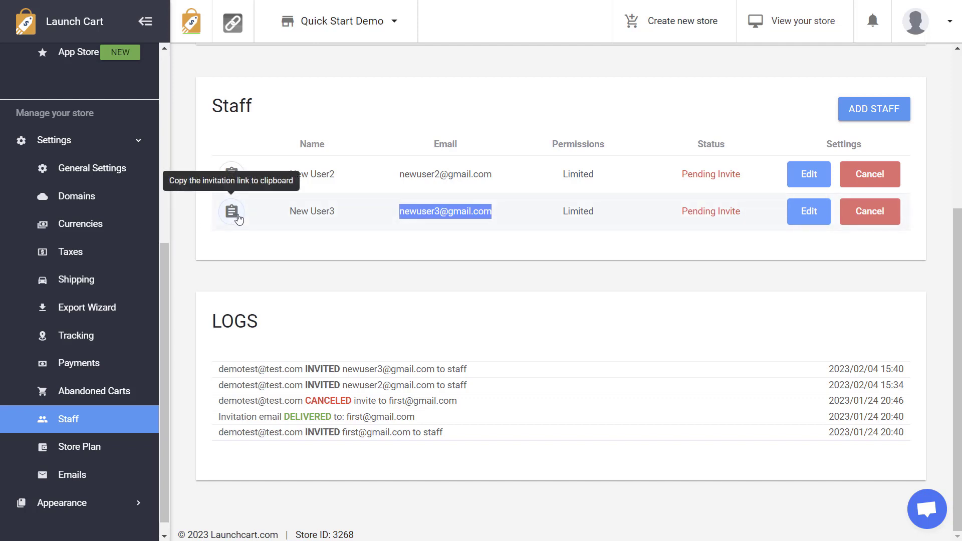
click(597, 229)
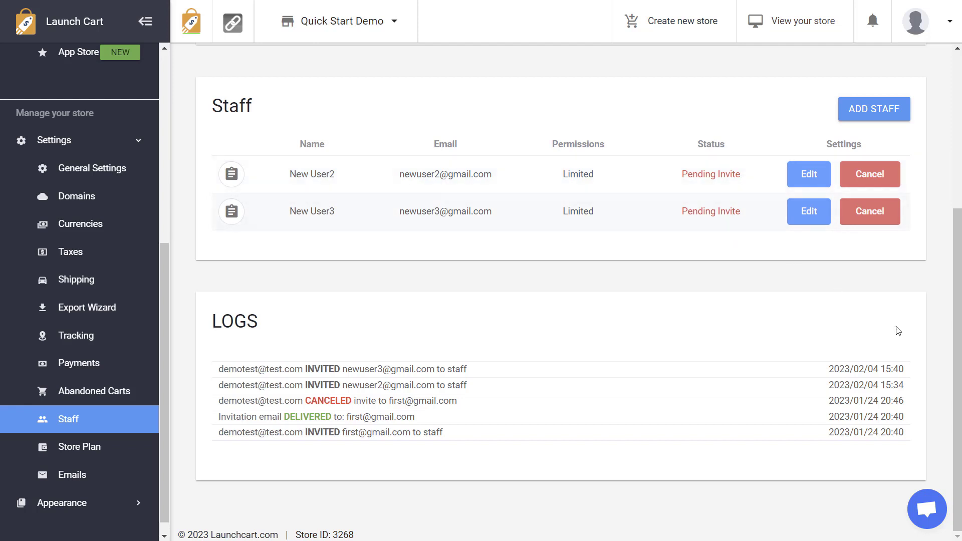
drag(957, 331, 957, 192)
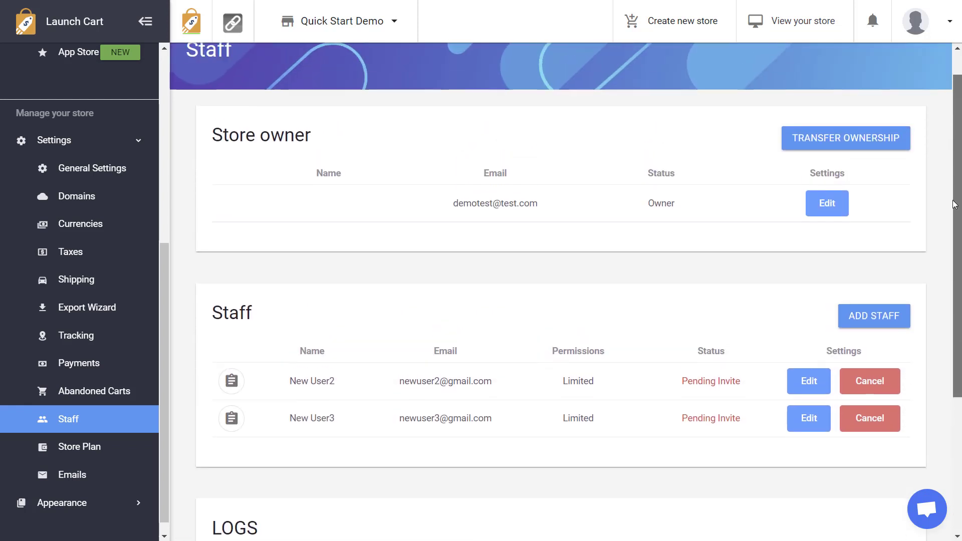